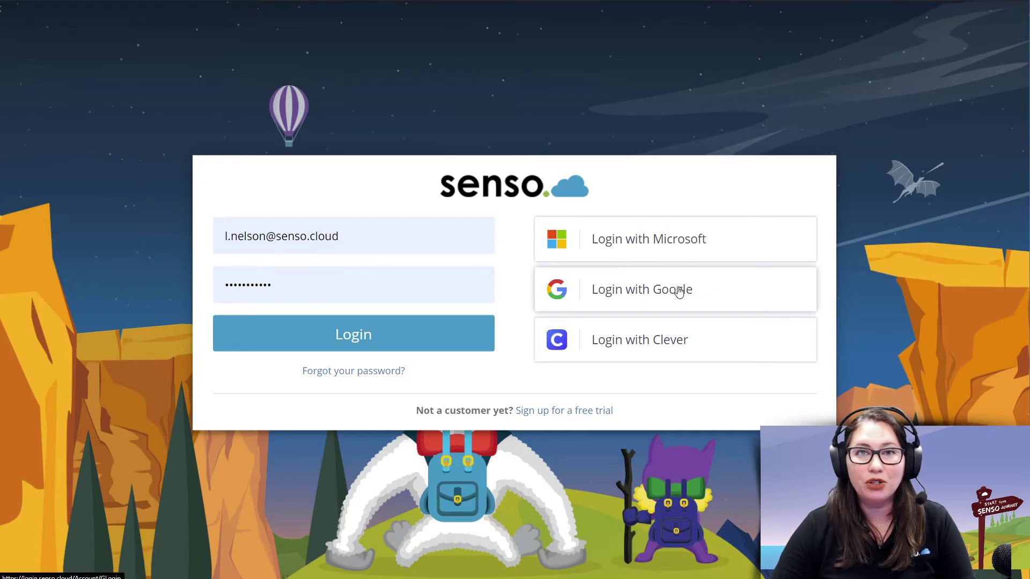
# Sign in with Google to load the Senso dashboard with Groups and List View.
pyautogui.click(678, 289)
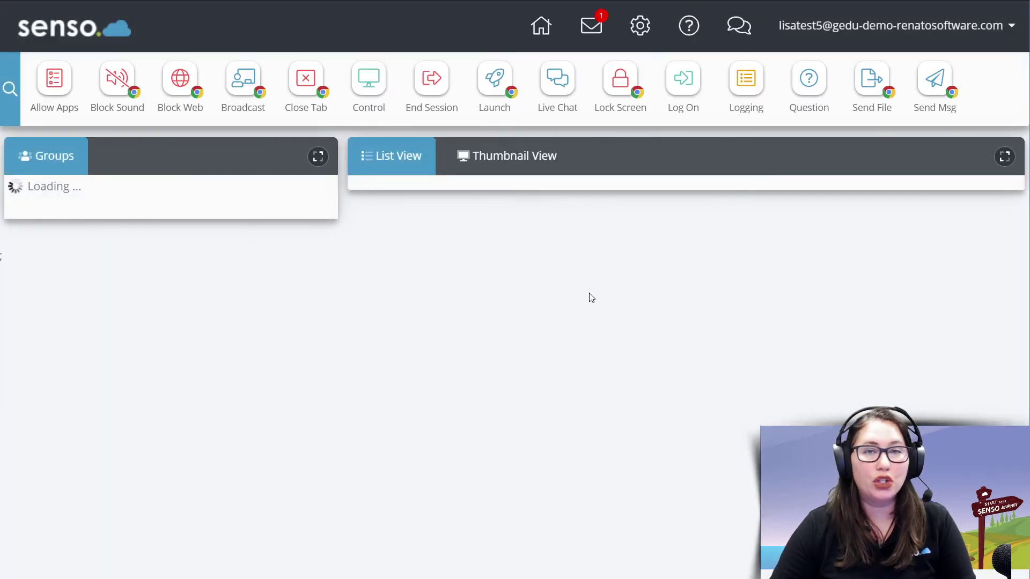